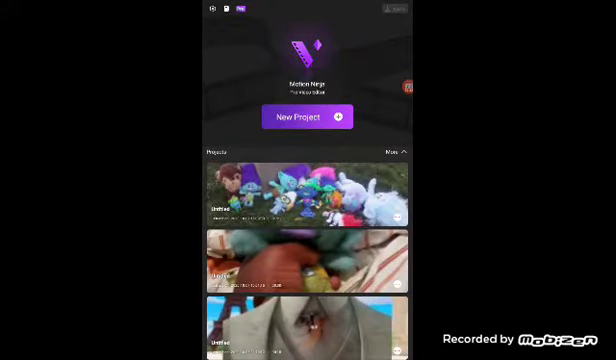
Step: Open the first saved project, the toy figures on grass, in the editor
left_click(307, 195)
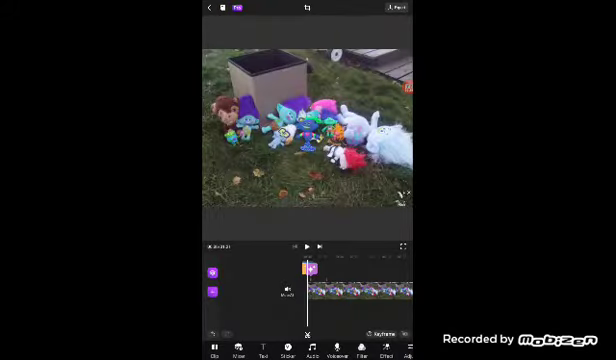
Step: Exit the toy-figures project and return to the home screen project list
left_click(209, 8)
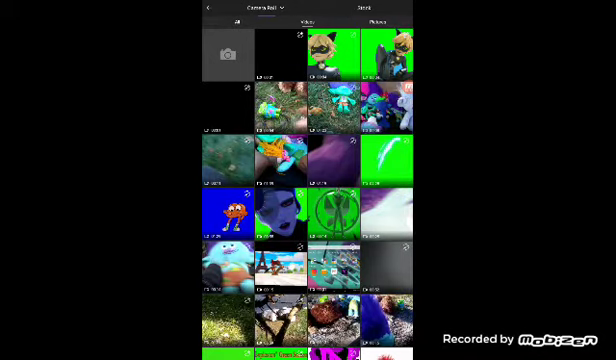
scroll(308, 200, "down", 2)
scroll(308, 200, "up", 2)
Step: Start a project on the dark starry photo and overlay the green-screen Cat Noir video
left_click(377, 21)
scroll(308, 200, "down", 2)
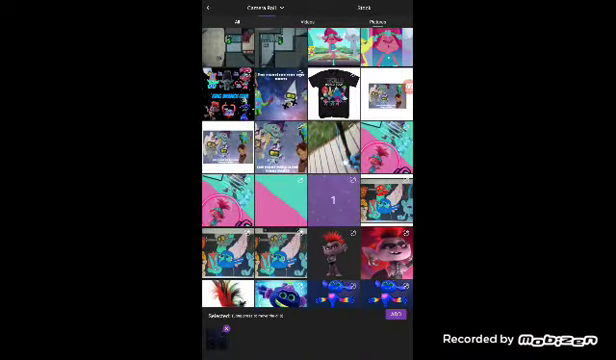
left_click(395, 314)
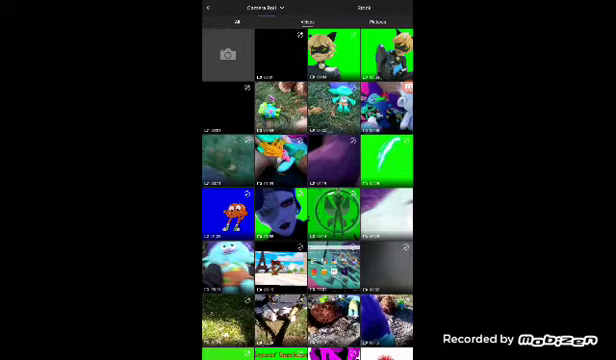
left_click(333, 54)
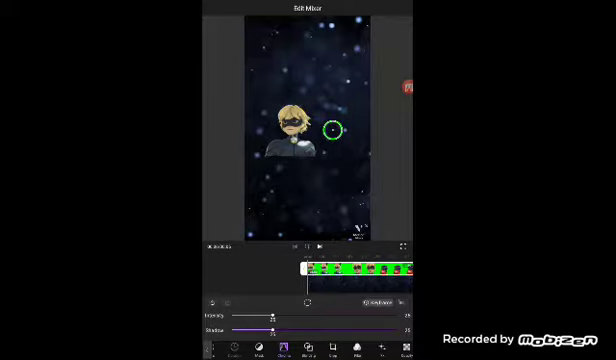
Step: Preview keyed Cat Noir over the stars, rewind, and finish the overlay edits
left_click(307, 246)
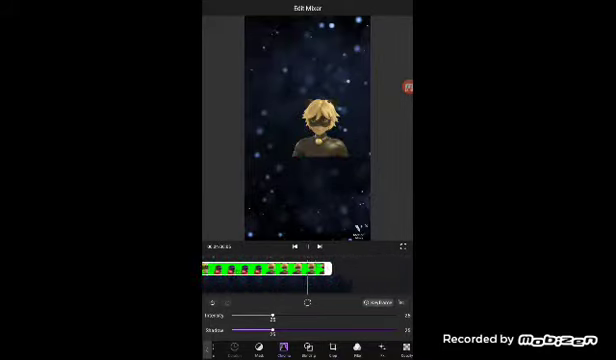
left_click_drag(250, 268, 340, 268)
left_click(300, 128)
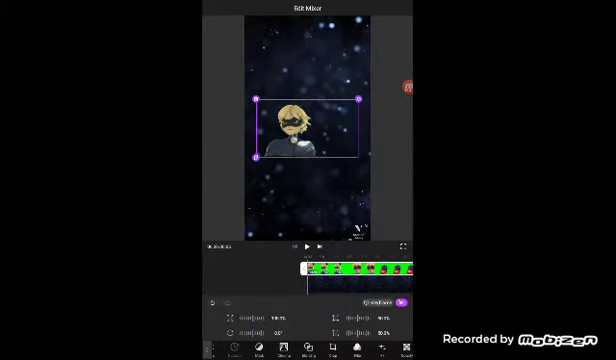
left_click(212, 302)
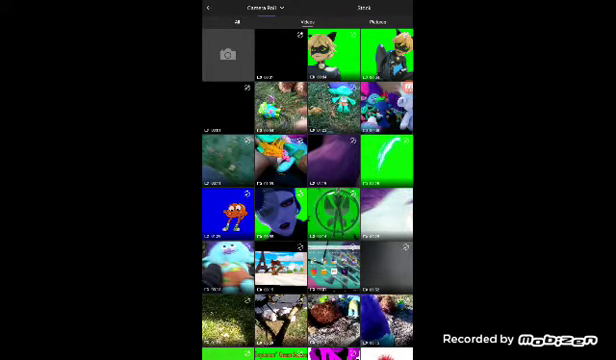
scroll(307, 190, "down", 3)
scroll(307, 190, "down", 4)
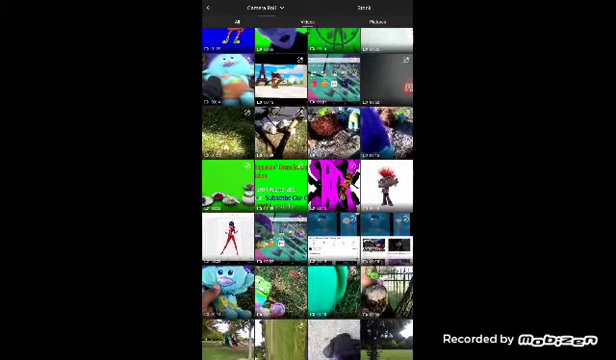
Step: Add the troll picture as an overlay, enlarged and stretched across the top of the frame
left_click(386, 185)
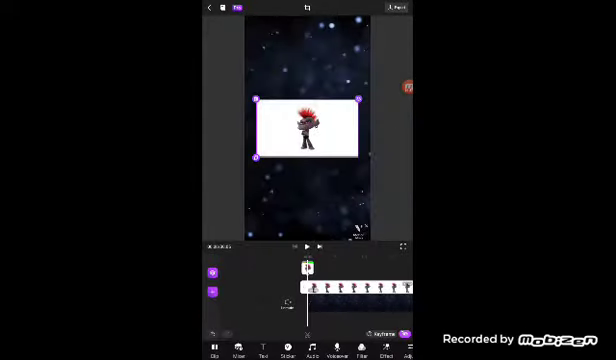
mouse_move(307, 128)
left_mouse_down()
mouse_move(326, 62)
mouse_move(295, 55)
left_mouse_up()
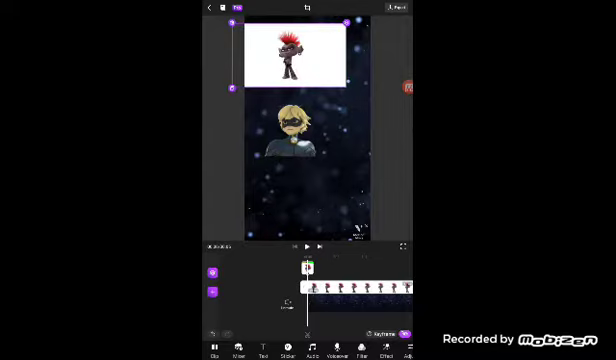
left_click(408, 87)
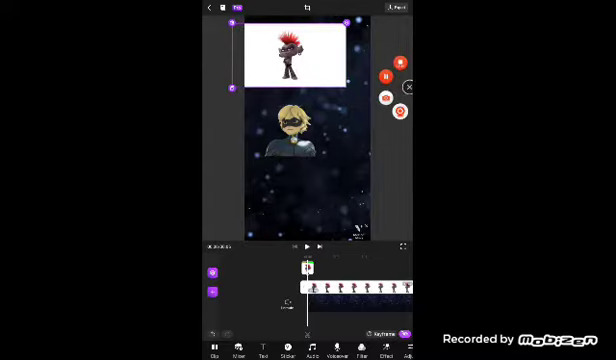
left_click_drag(295, 55, 305, 55)
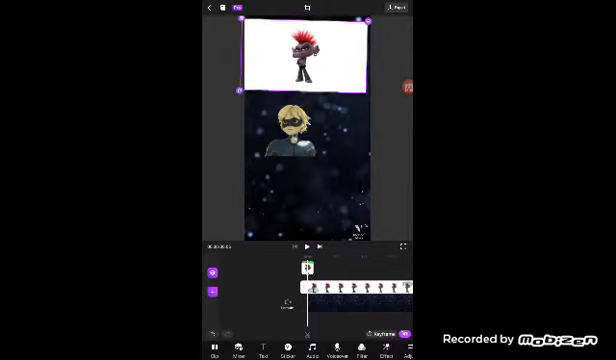
Step: Chroma-key the troll's white background and preview both keyed characters over the stars
left_click(238, 350)
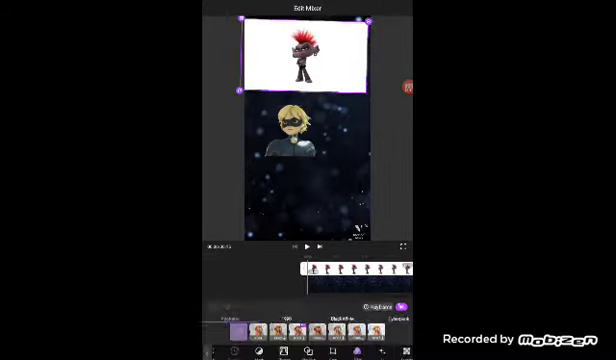
left_click(284, 348)
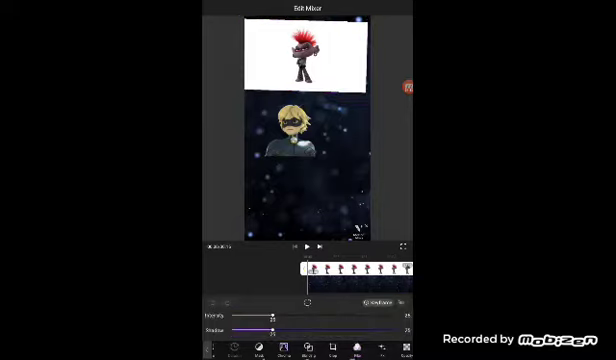
left_click(341, 56)
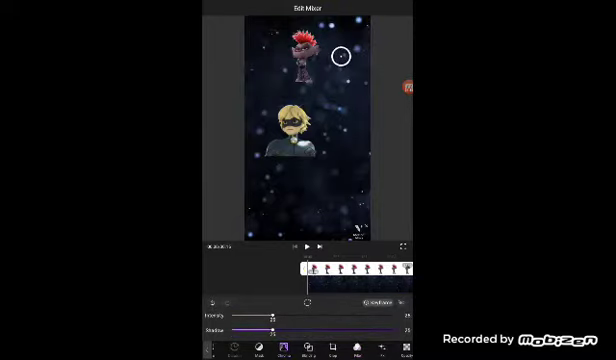
left_click(307, 246)
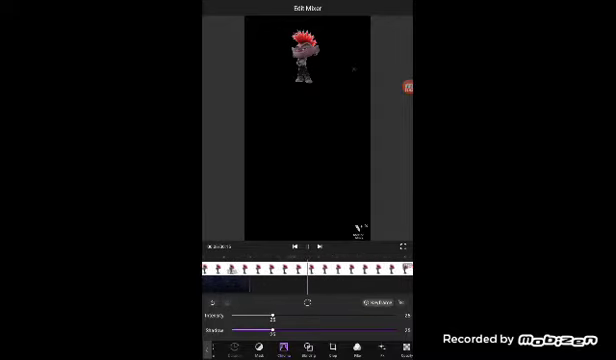
left_click(341, 56)
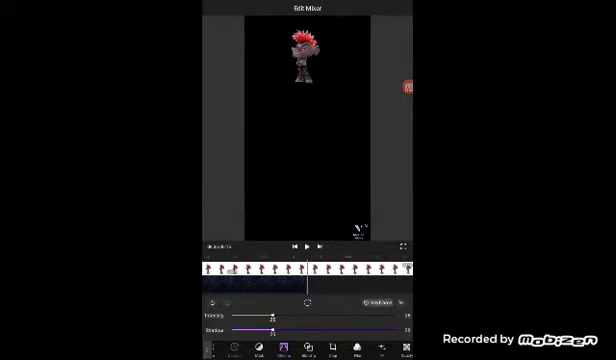
left_click(341, 56)
Step: Finish the troll layer, reselect it, and close its editing options
left_click(341, 56)
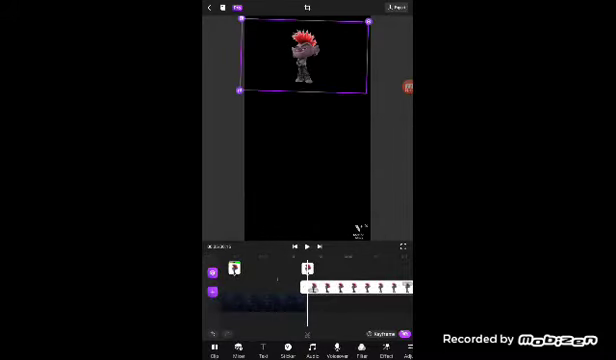
left_click(307, 160)
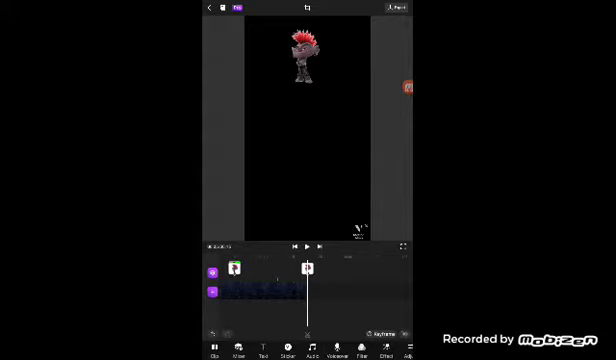
left_click(305, 55)
left_click(350, 289)
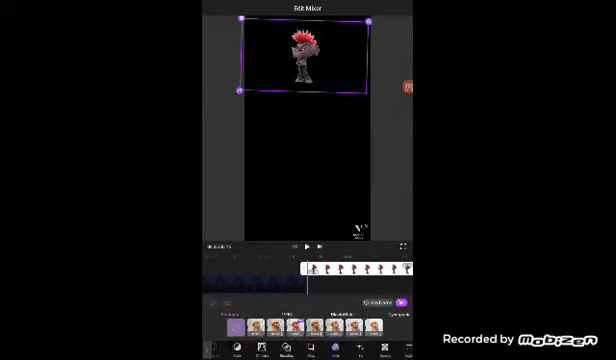
left_click(307, 160)
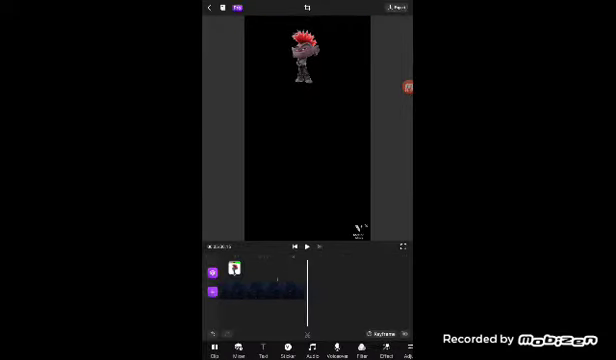
scroll(307, 285, "left", 5)
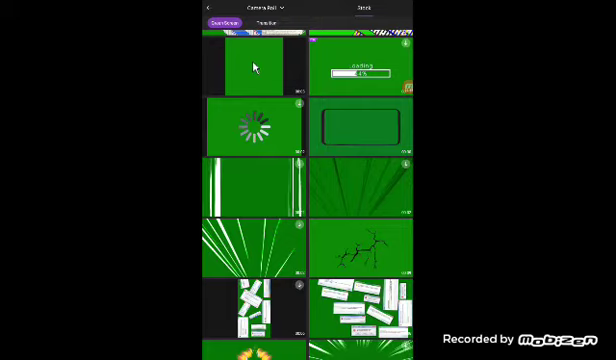
Step: Preview the rounded-rectangle phone frame clip from the stock green screens
left_click(360, 127)
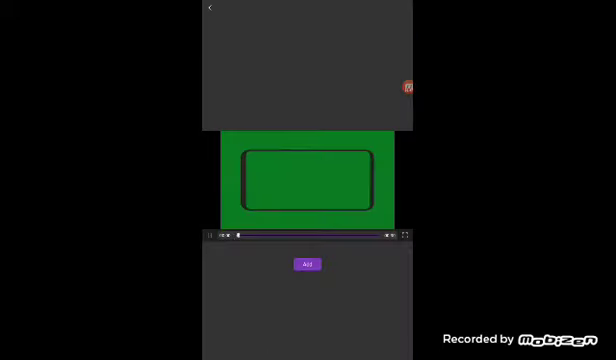
Step: Add the green phone frame overlay, straightened and scaled up to fill the vertical preview
left_click(307, 264)
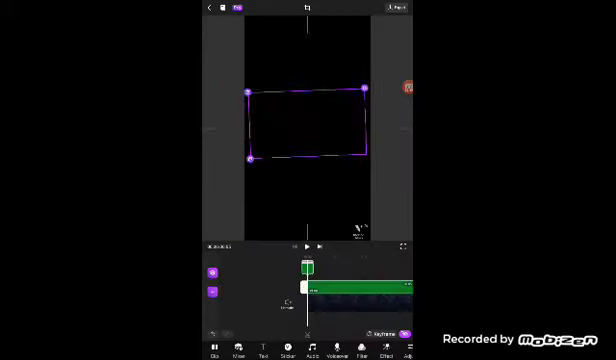
left_click_drag(318, 125, 307, 130)
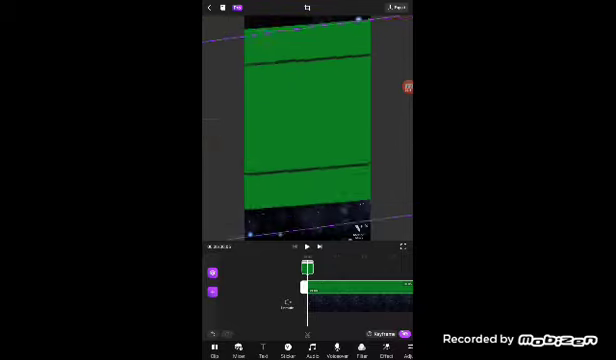
left_click_drag(307, 130, 307, 125)
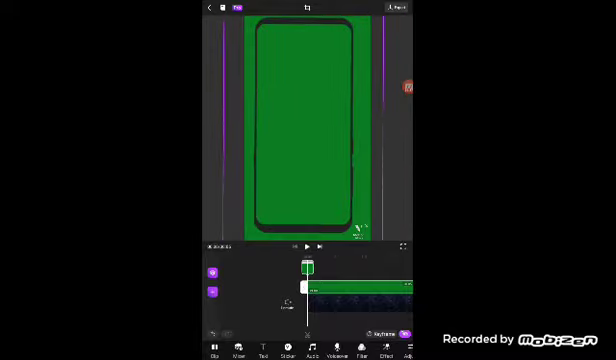
left_click_drag(307, 128, 307, 95)
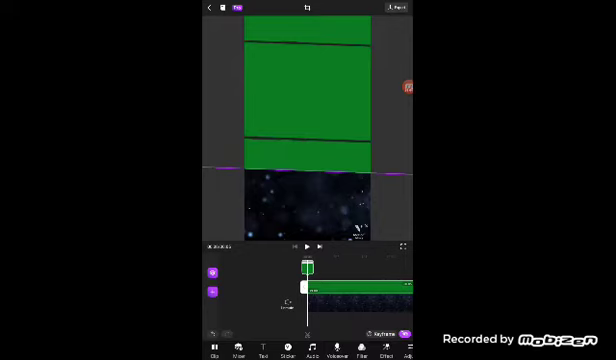
left_click(355, 287)
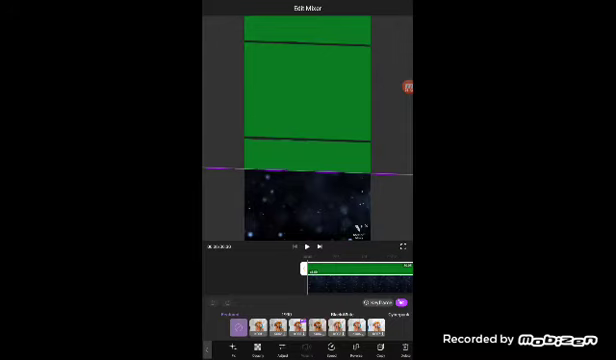
Step: Chroma-key the phone frame's green, then enlarge and tilt it around the characters
left_click_drag(380, 348, 240, 348)
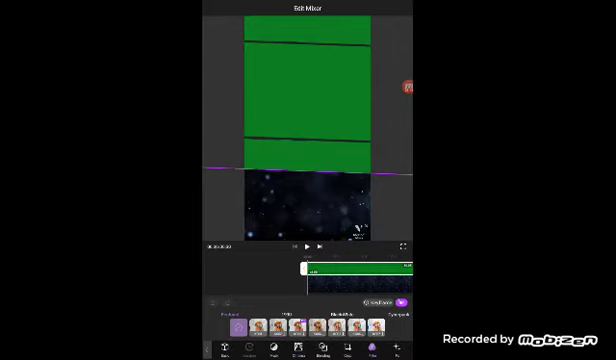
left_click(298, 348)
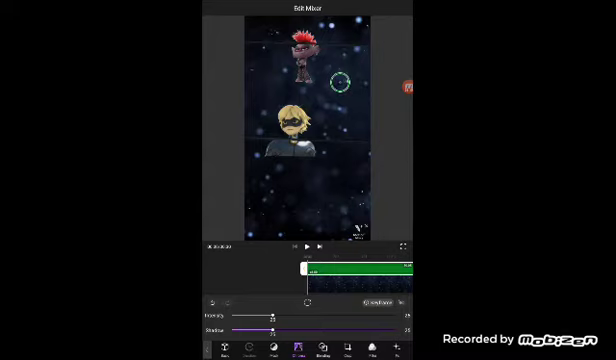
left_click(401, 302)
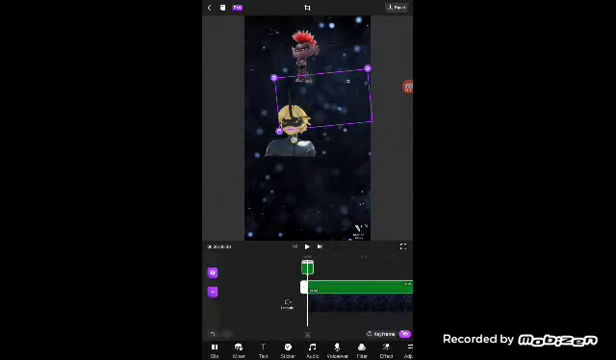
mouse_move(282, 133)
left_mouse_down()
mouse_move(282, 147)
mouse_move(318, 186)
mouse_move(328, 231)
mouse_move(368, 236)
mouse_move(372, 229)
left_mouse_up()
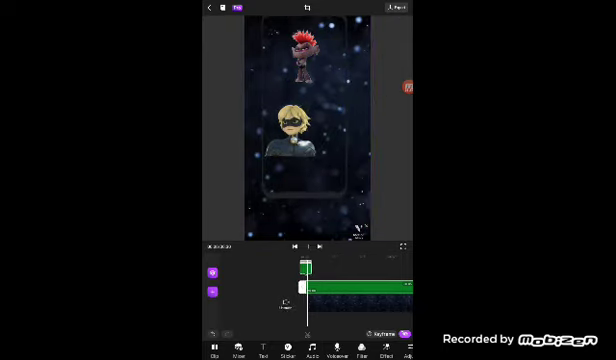
left_click_drag(350, 295, 279, 295)
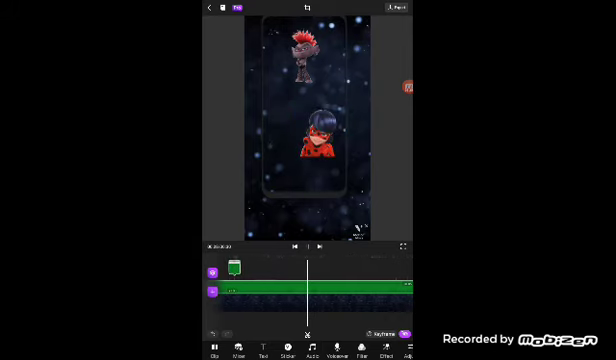